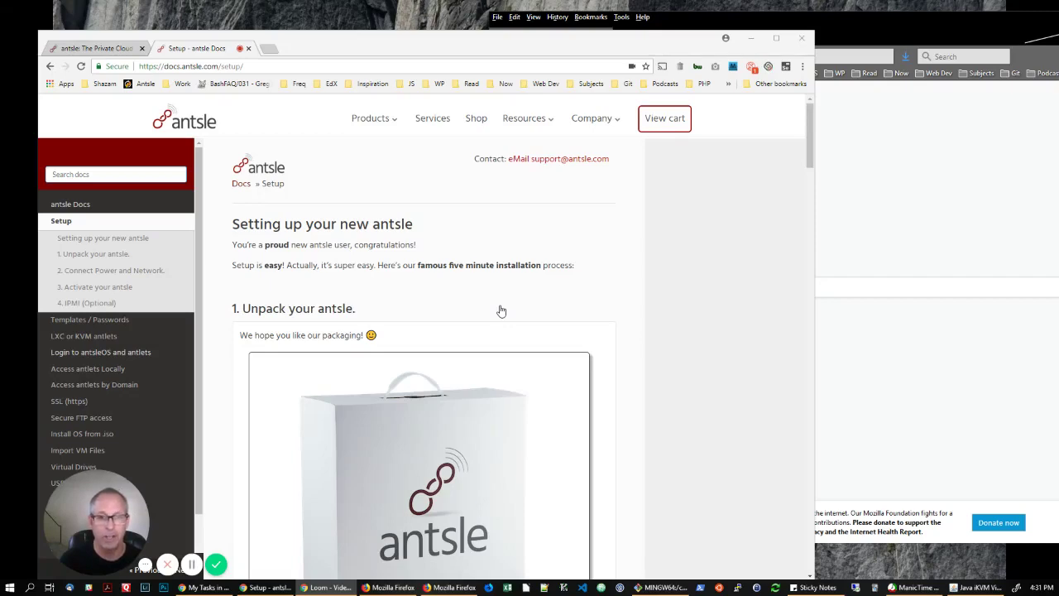
pyautogui.scroll(-8, 499, 315)
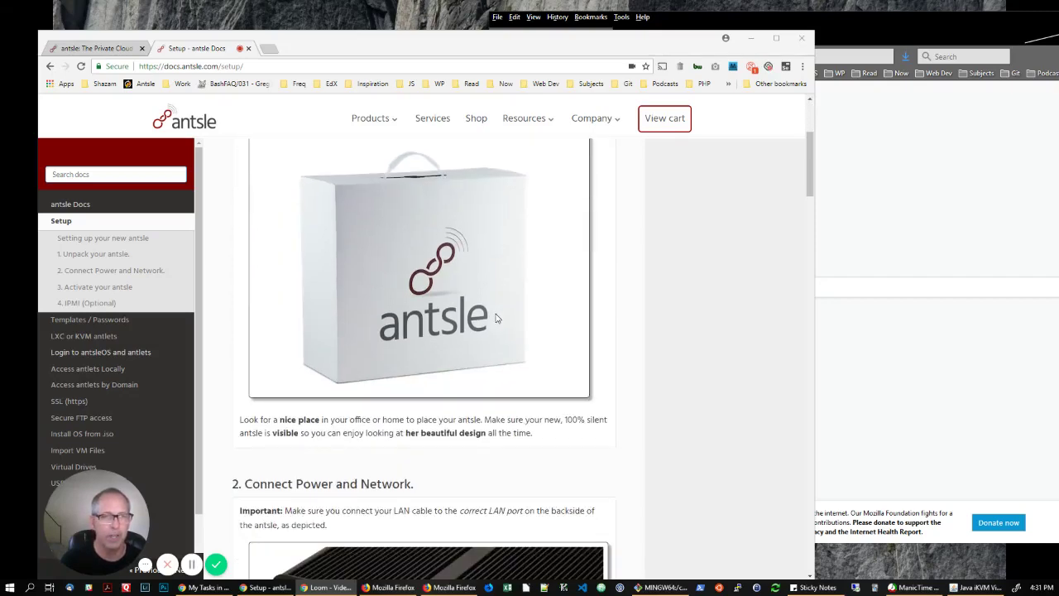
pyautogui.scroll(-5, 493, 316)
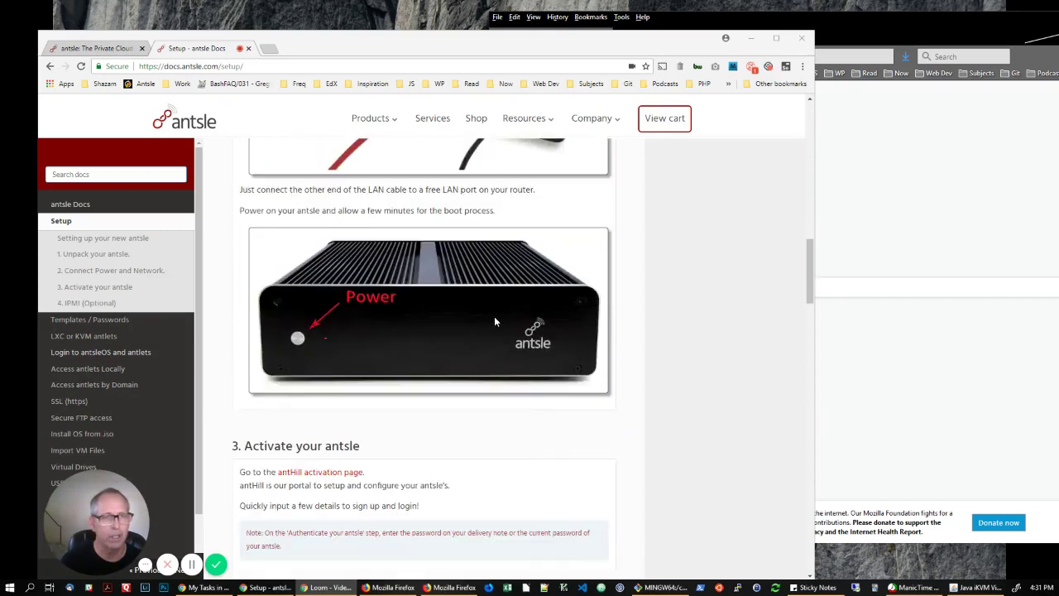
pyautogui.scroll(-2, 493, 316)
pyautogui.scroll(-3, 493, 321)
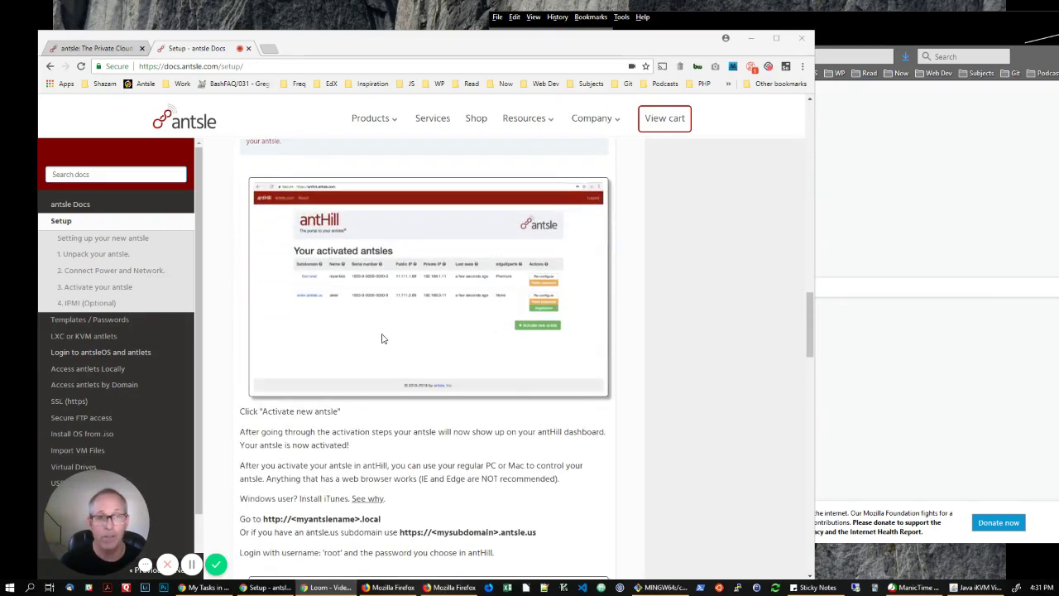
pyautogui.scroll(-1, 382, 339)
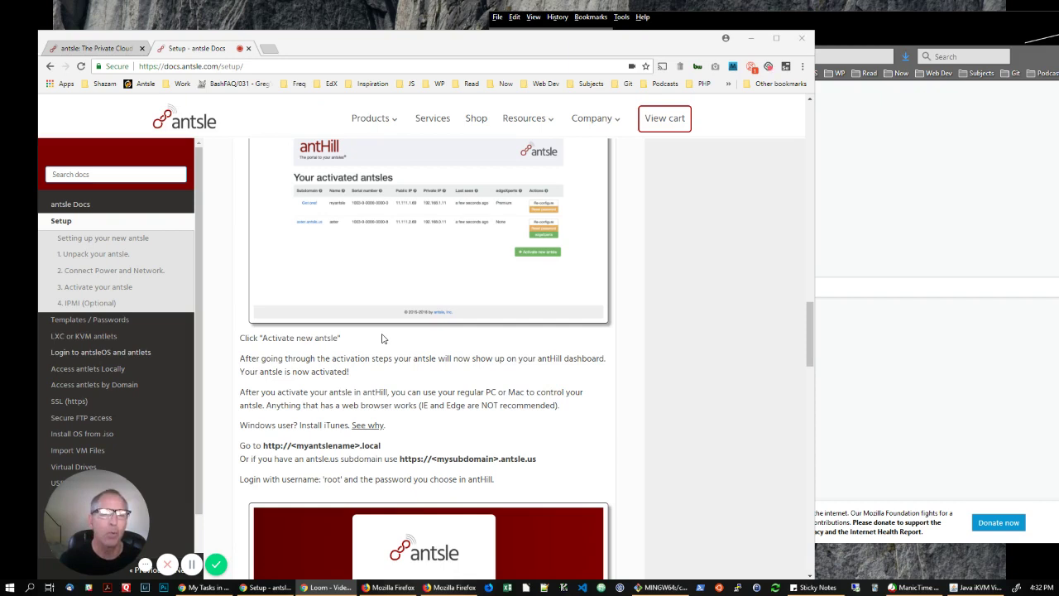
pyautogui.scroll(-4, 381, 338)
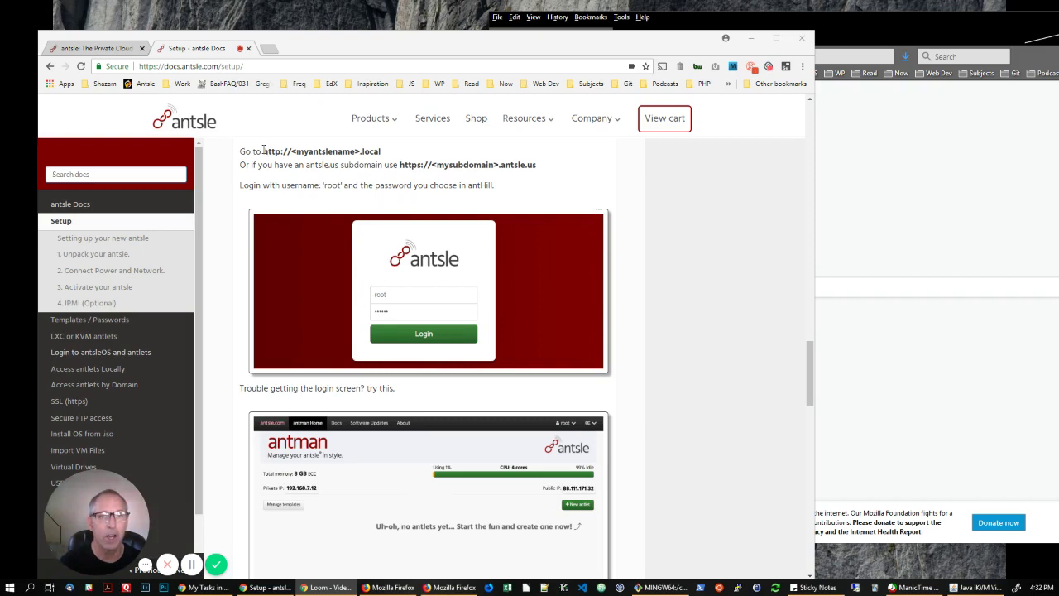
pyautogui.moveTo(263, 151); pyautogui.dragTo(383, 154)
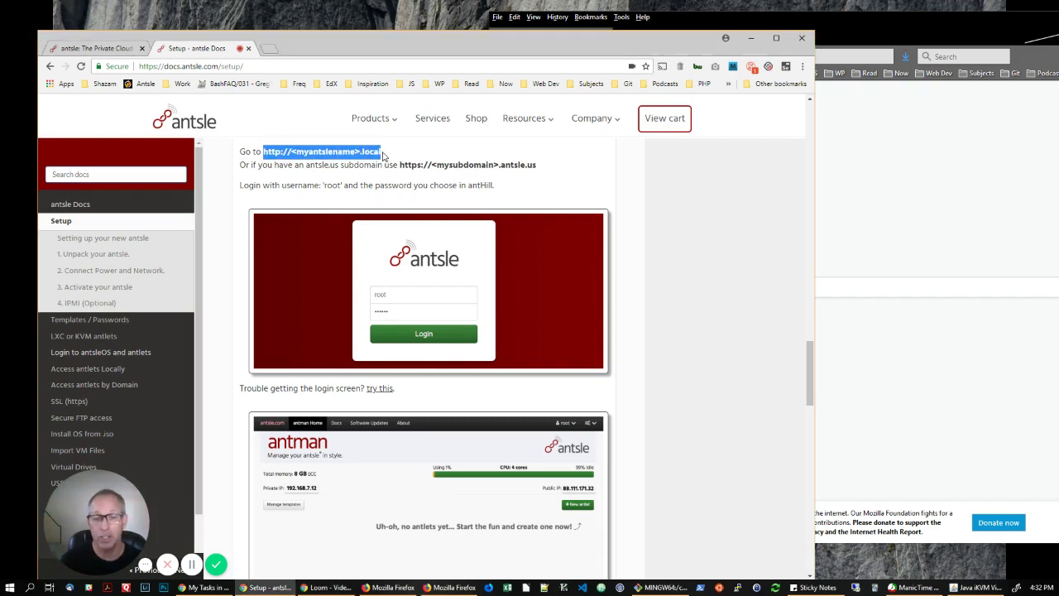
pyautogui.click(428, 153)
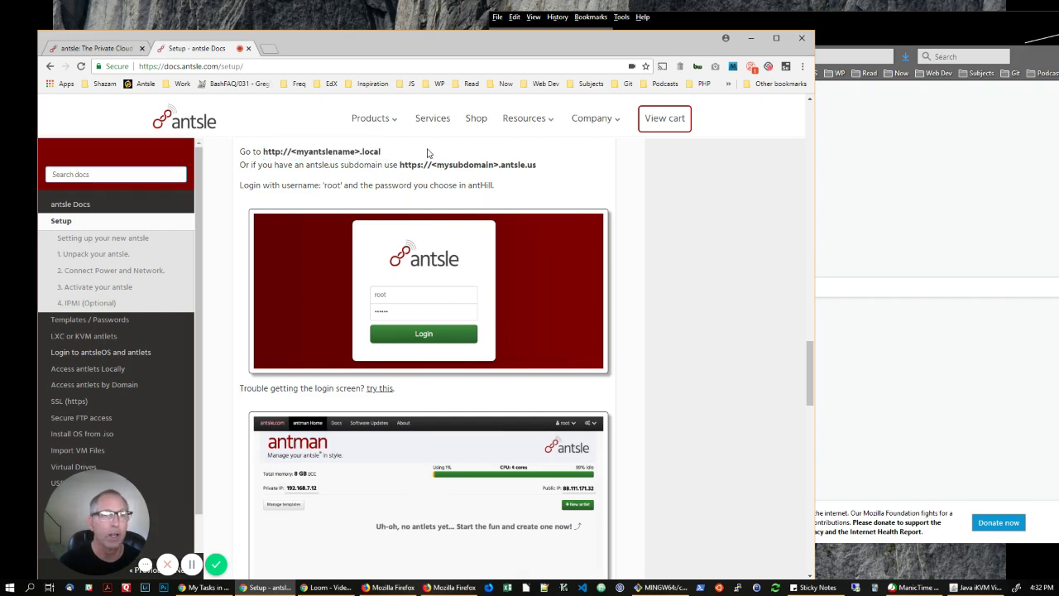
pyautogui.click(889, 268)
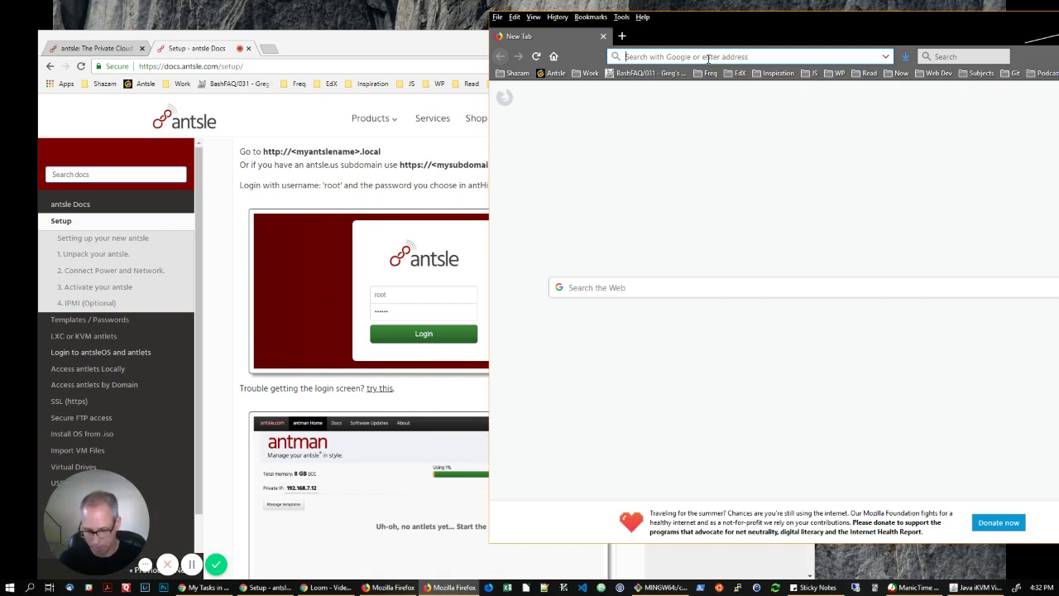
pyautogui.click(708, 56)
pyautogui.write('htt')
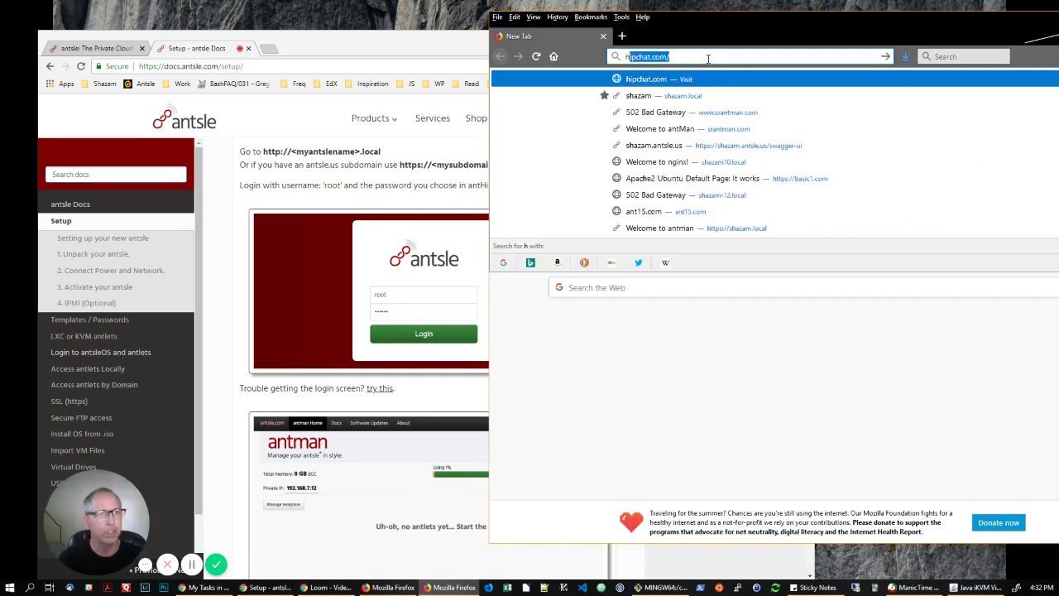
pyautogui.write('p')
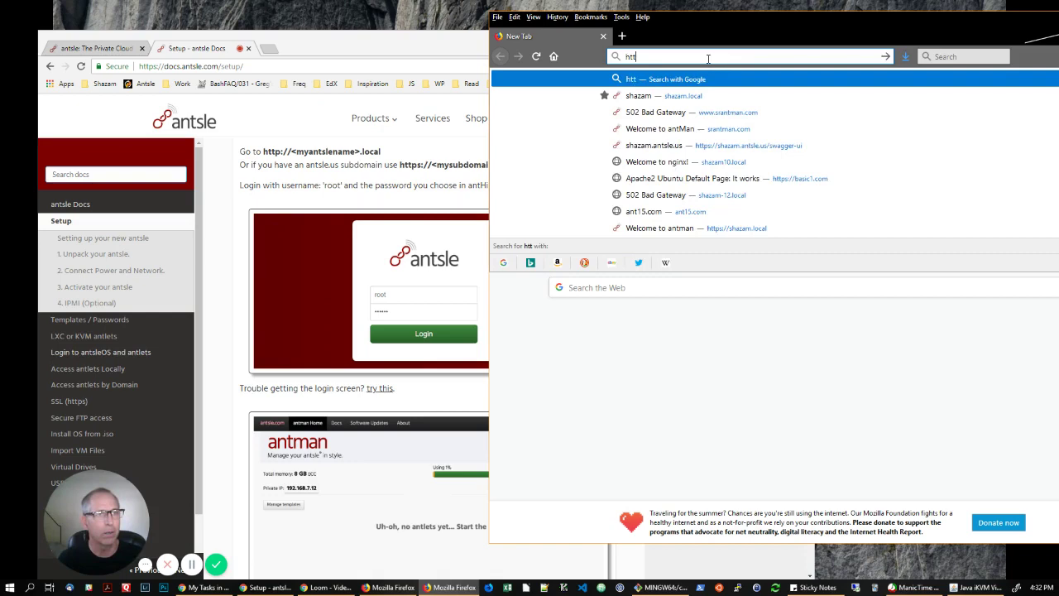
pyautogui.write('://')
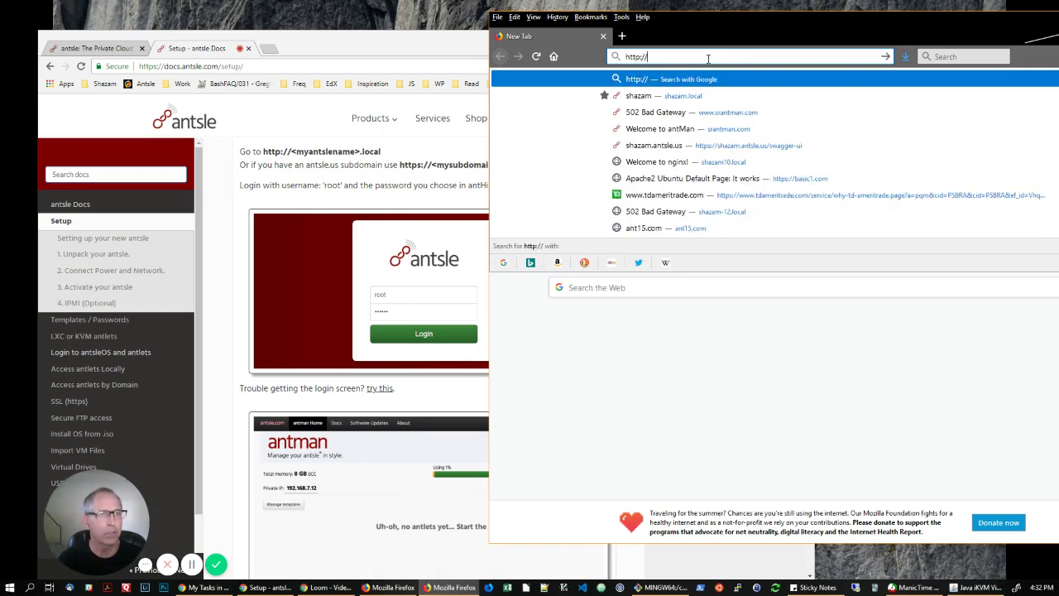
pyautogui.write('shazam.lcoa')
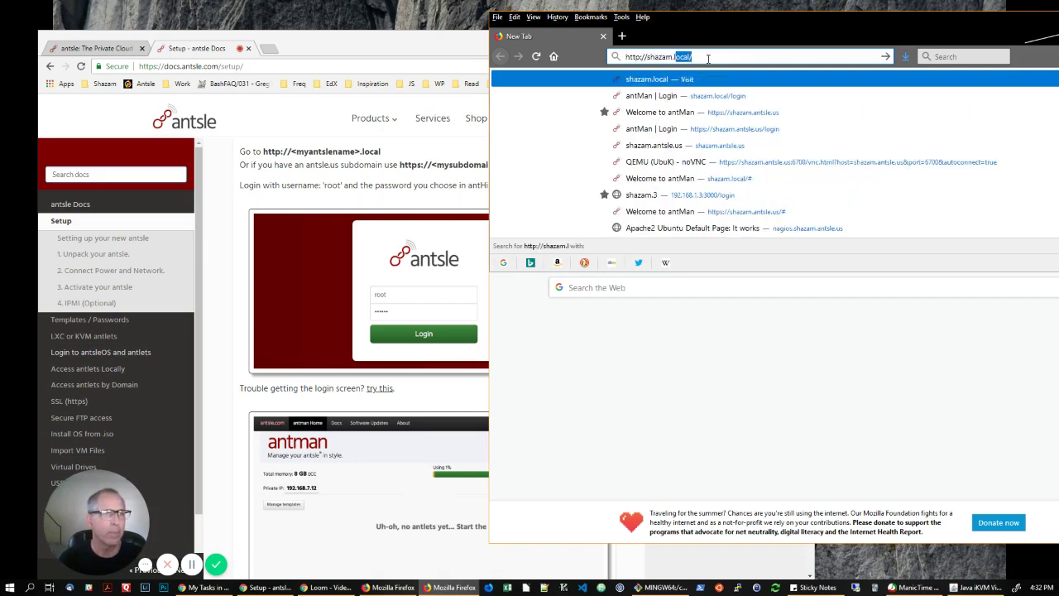
pyautogui.press('BackSpace')
pyautogui.press('BackSpace')
pyautogui.press('BackSpace')
pyautogui.write('ocal/')
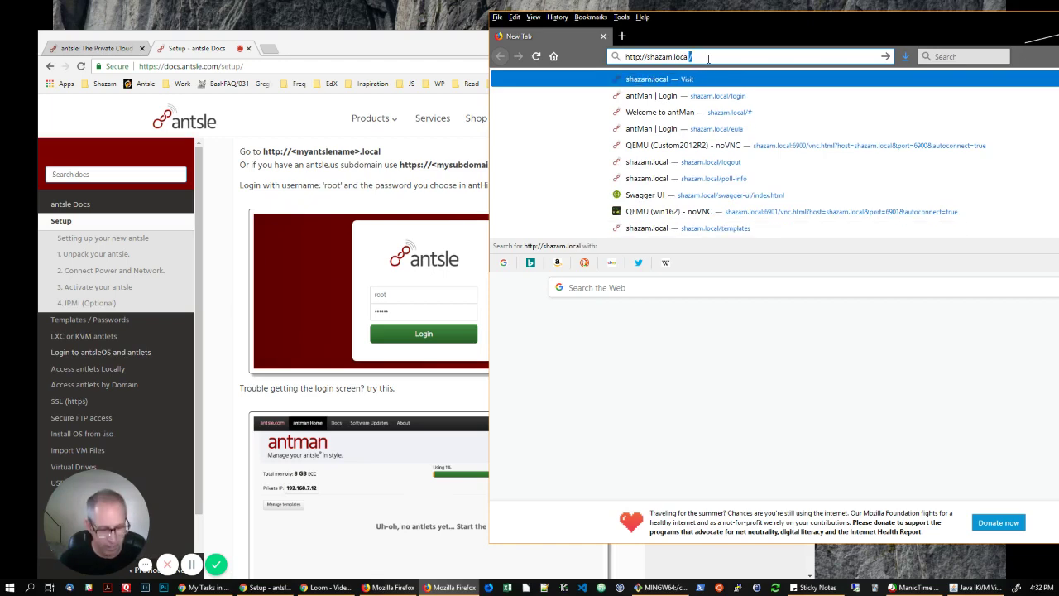
pyautogui.press('Return')
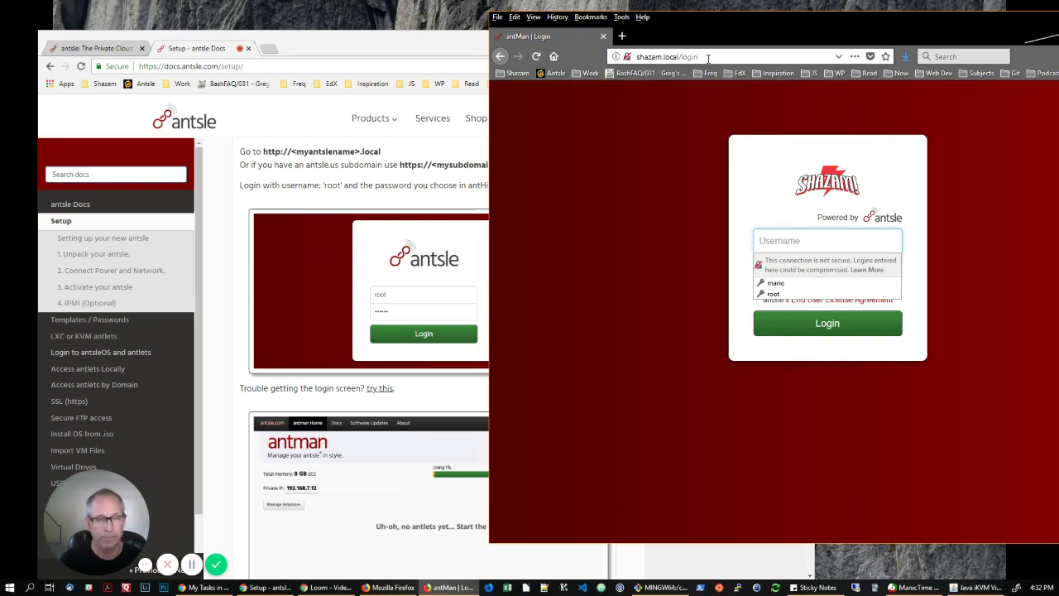
# Log in to antMan with username root and the browser's saved password.
pyautogui.click(841, 241)
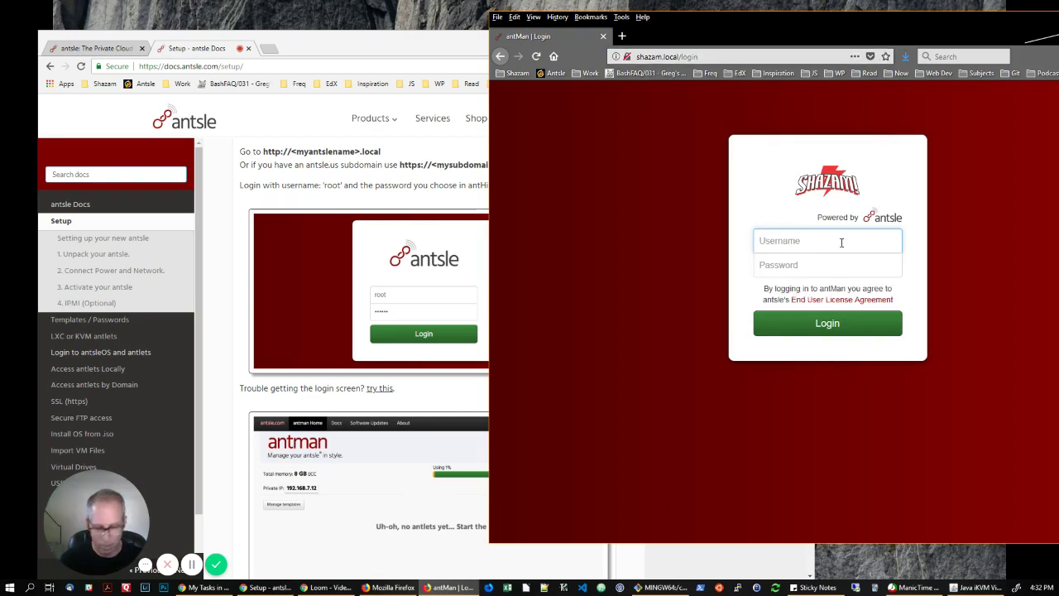
pyautogui.write('root')
pyautogui.press('Tab')
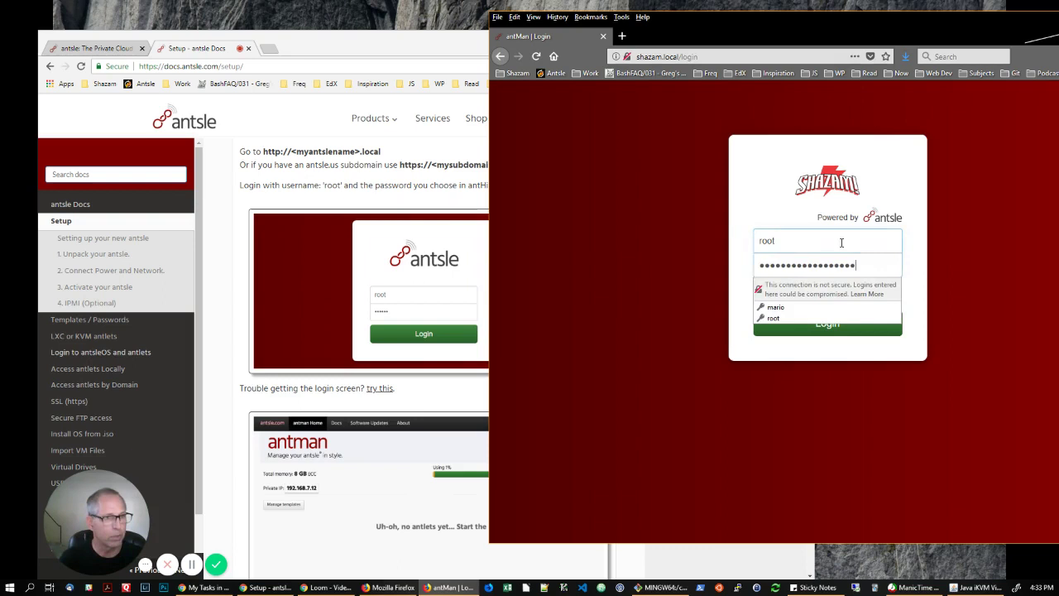
pyautogui.click(835, 282)
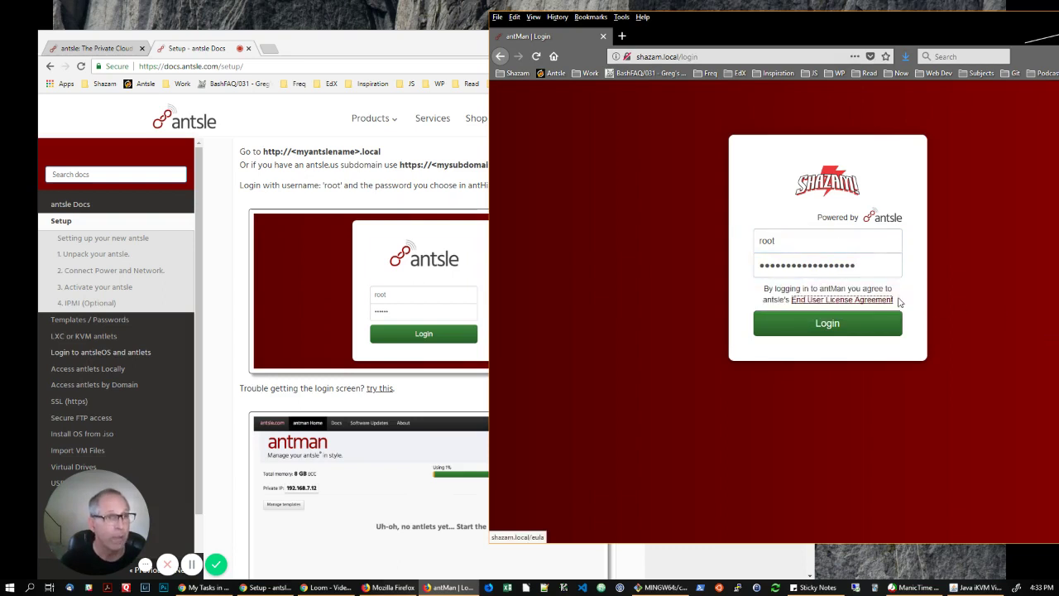
pyautogui.click(847, 331)
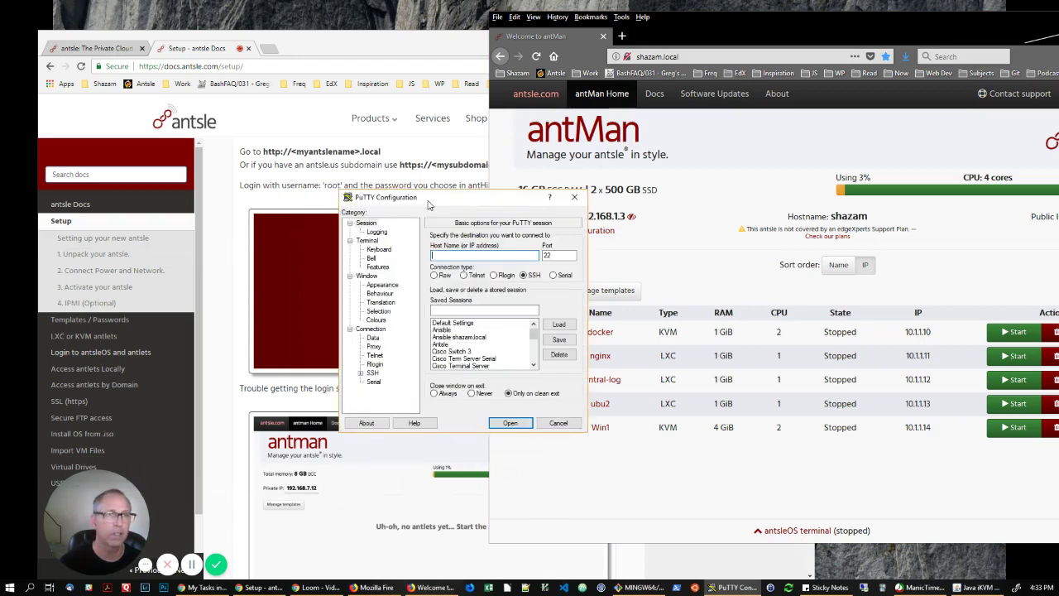
# Load the saved Shazam.local PuTTY session (shazam.local, port 22, SSH) and open it.
pyautogui.scroll(-5, 473, 337)
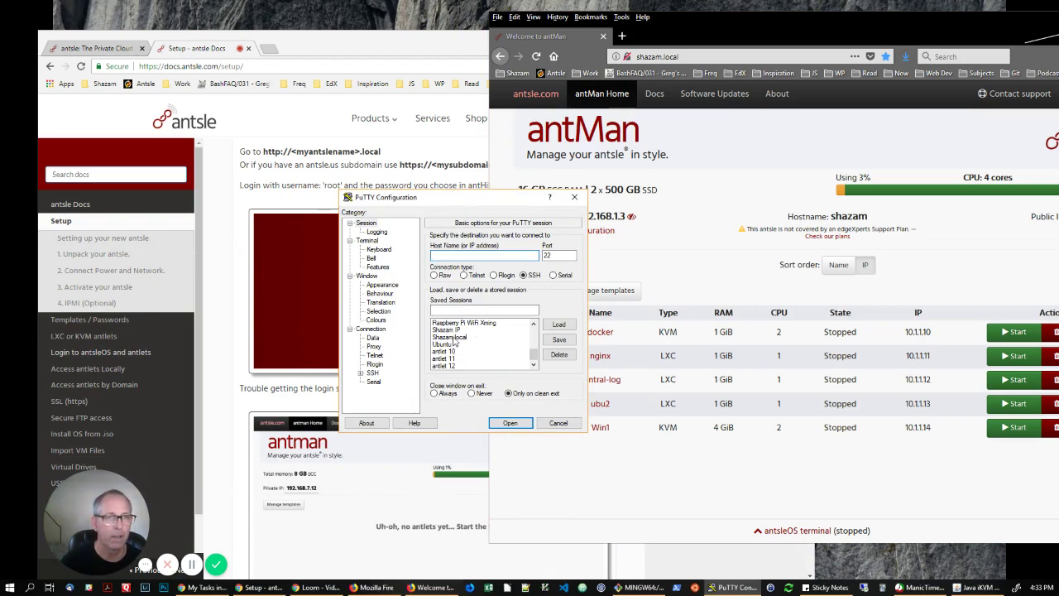
pyautogui.click(454, 337)
pyautogui.click(559, 325)
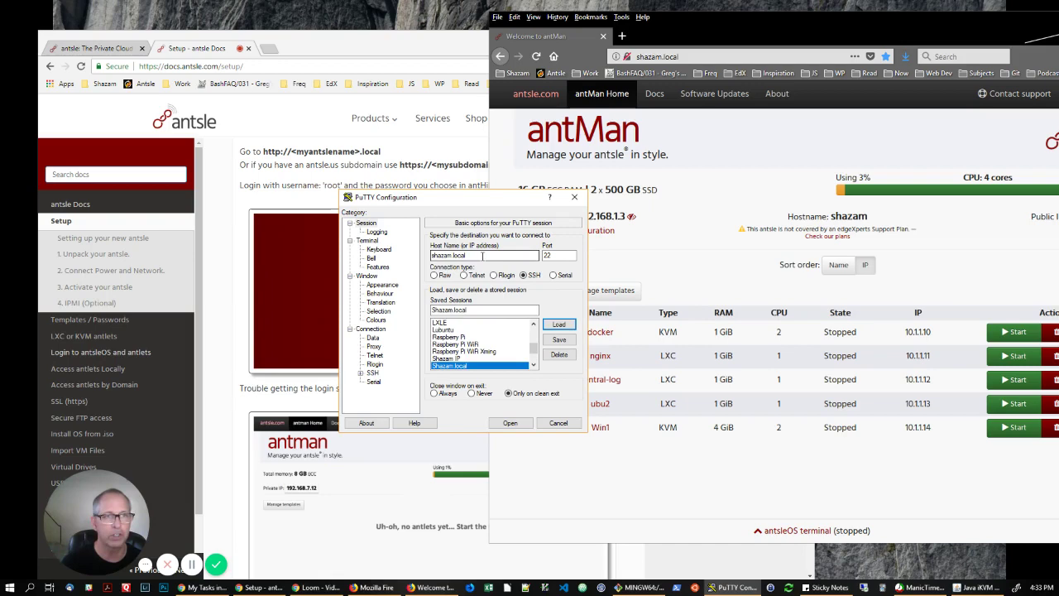
pyautogui.click(558, 257)
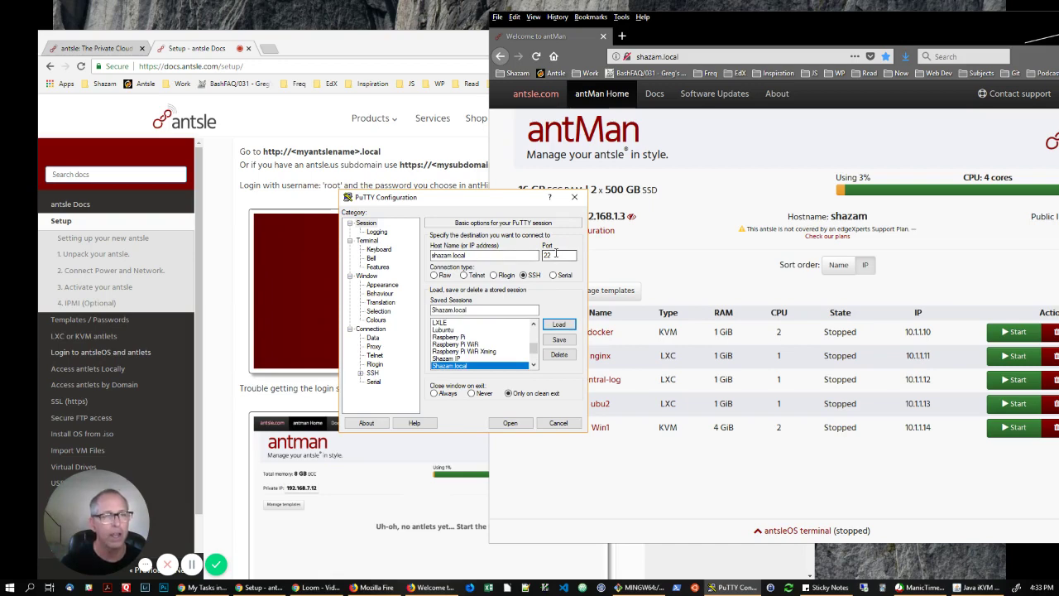
pyautogui.click(509, 422)
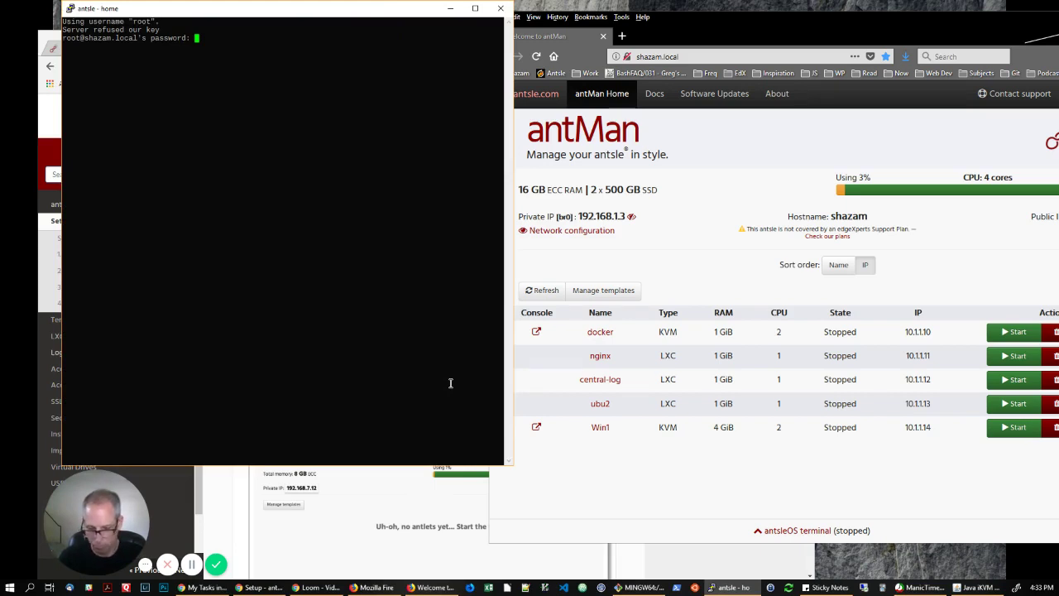
# Submit the root password in PuTTY to reach the root@shazam prompt, then switch to Git Bash.
pyautogui.press('Return')
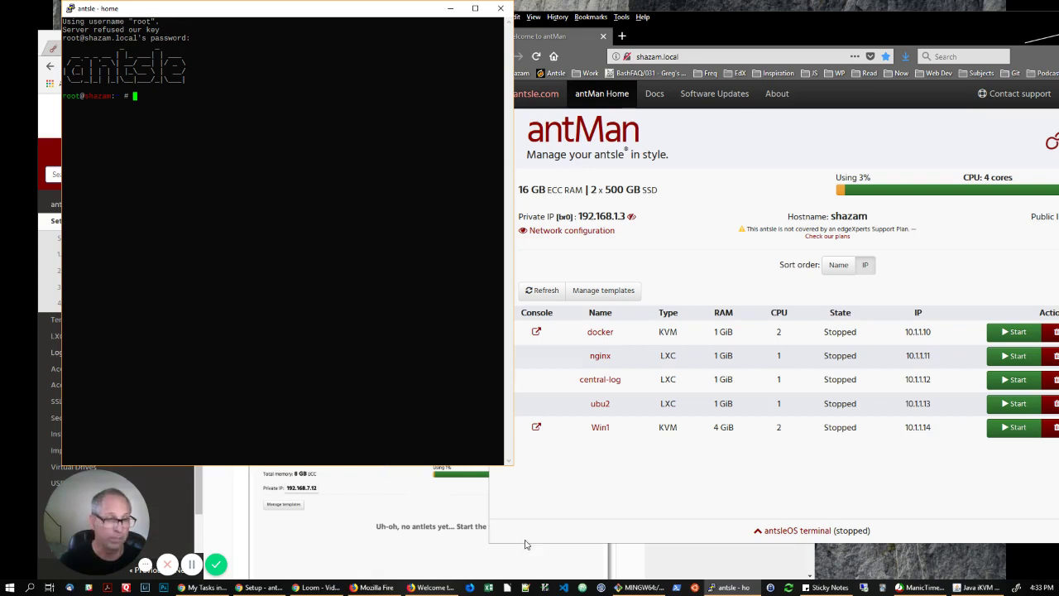
pyautogui.click(638, 588)
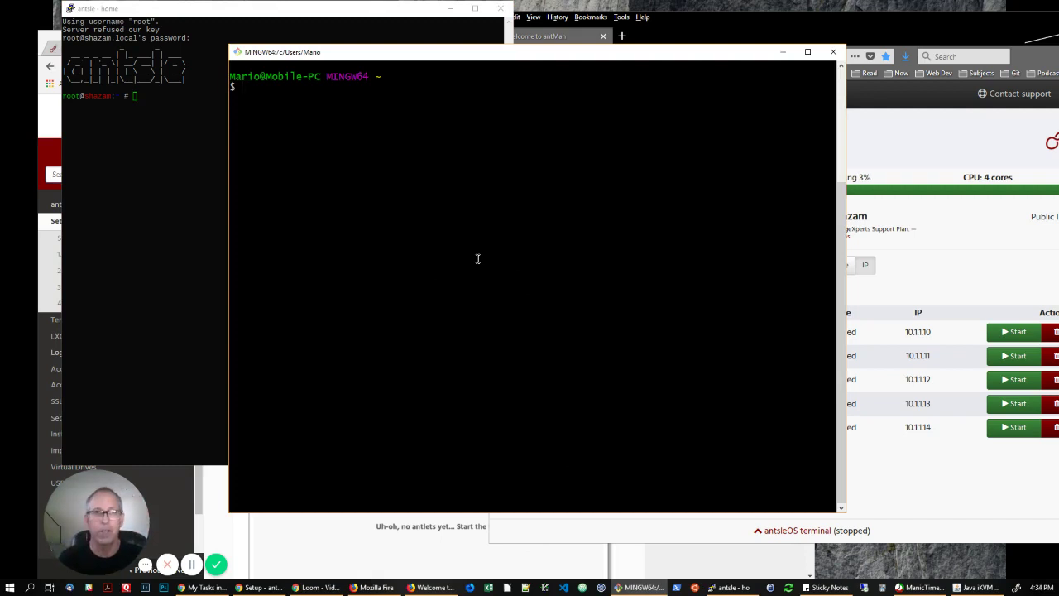
pyautogui.write('ssh')
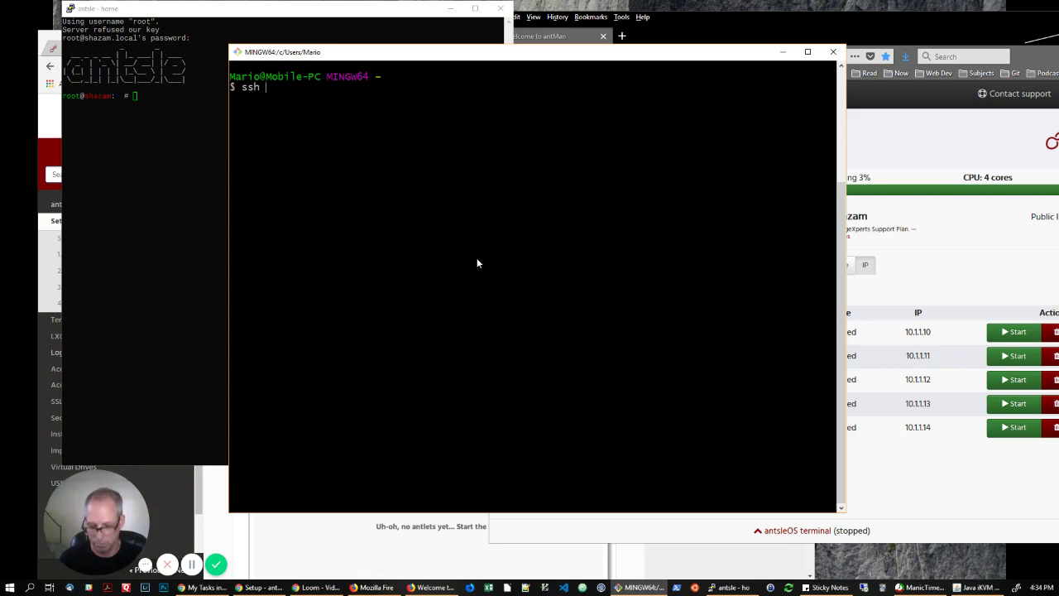
pyautogui.write(' root')
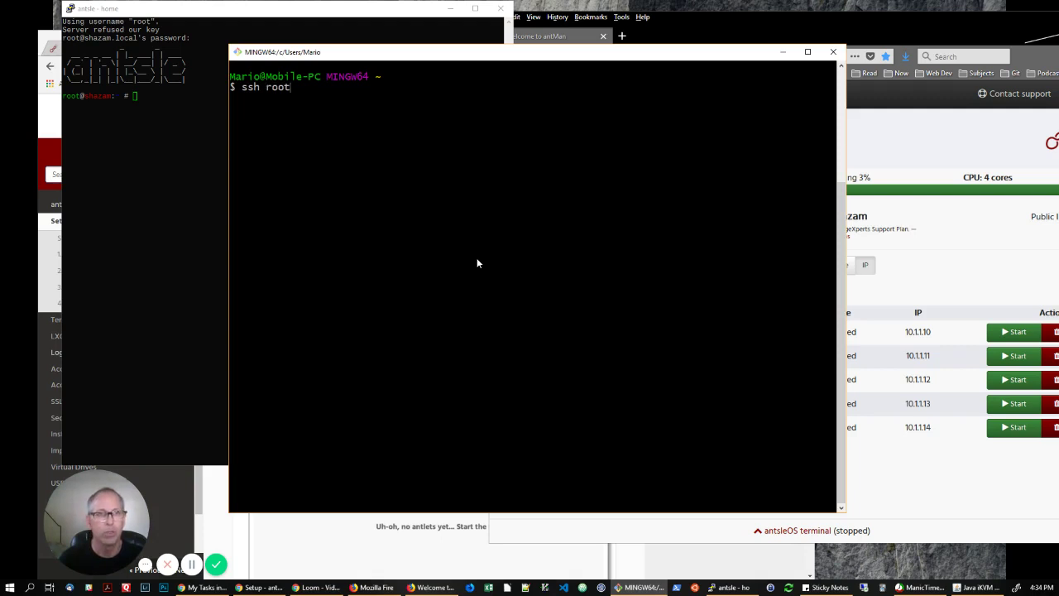
pyautogui.write('@')
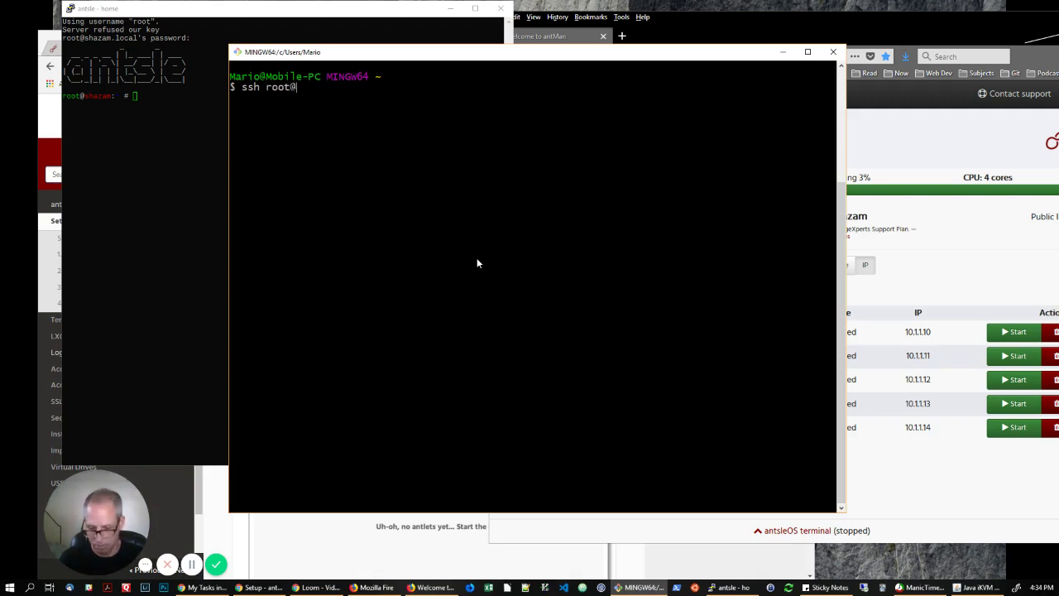
pyautogui.write('sha')
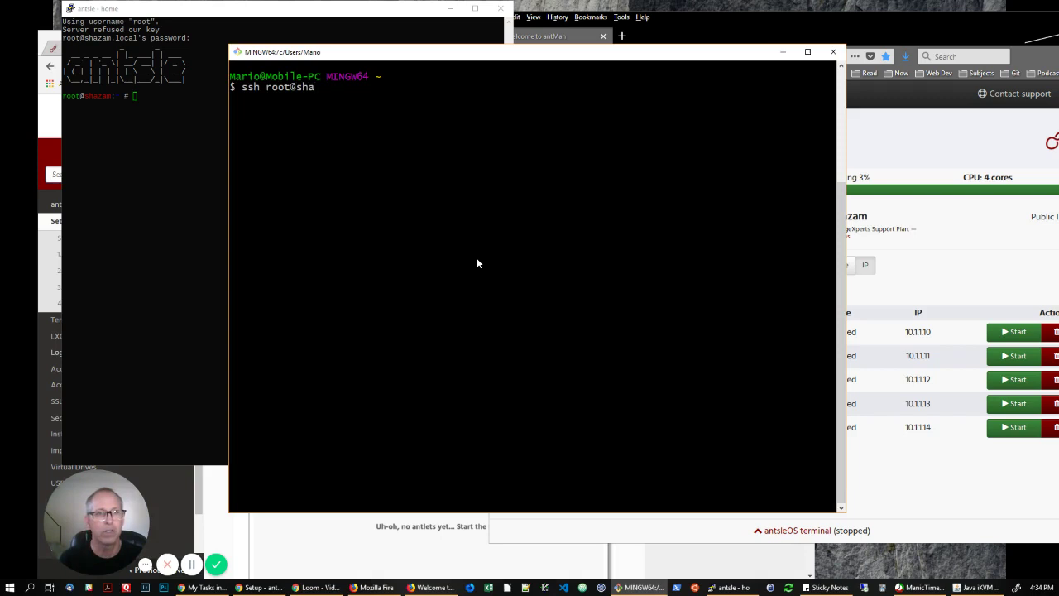
pyautogui.write('z')
pyautogui.press('BackSpace')
pyautogui.press('BackSpace')
pyautogui.press('BackSpace')
pyautogui.press('BackSpace')
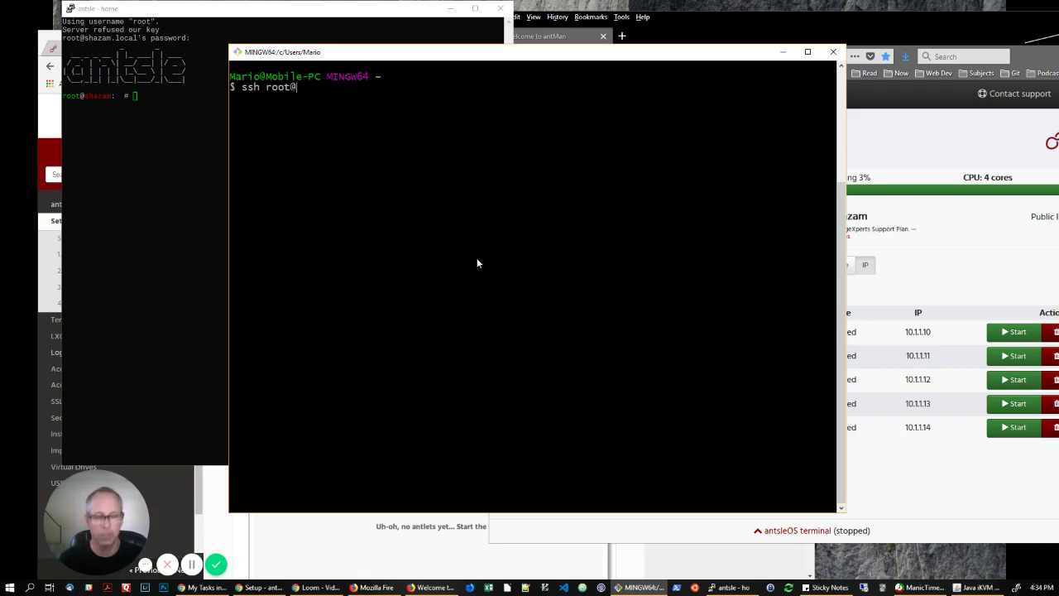
pyautogui.write('myan')
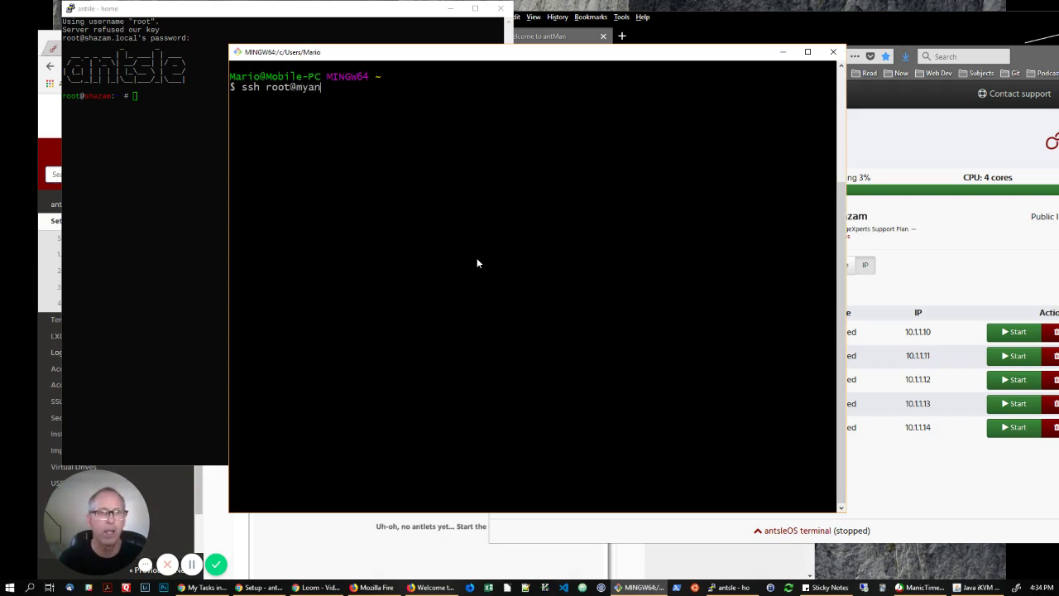
pyautogui.write('tsle.local')
pyautogui.press('BackSpace')
pyautogui.press('BackSpace')
pyautogui.press('BackSpace')
pyautogui.press('BackSpace')
pyautogui.press('BackSpace')
pyautogui.press('BackSpace')
pyautogui.press('BackSpace')
pyautogui.press('BackSpace')
pyautogui.press('BackSpace')
pyautogui.press('BackSpace')
pyautogui.press('BackSpace')
pyautogui.press('BackSpace')
pyautogui.press('BackSpace')
pyautogui.press('BackSpace')
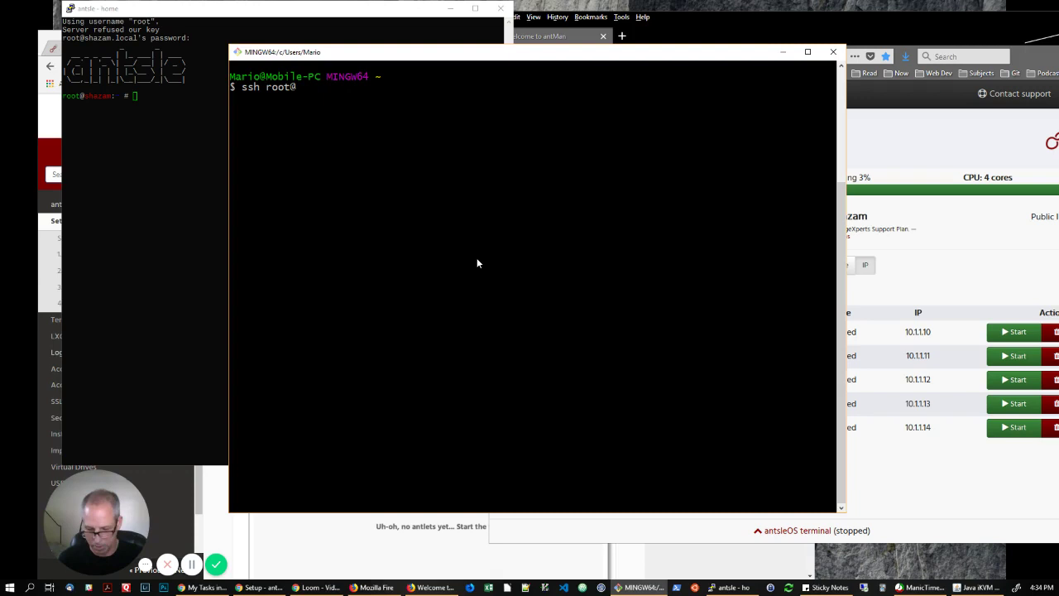
pyautogui.write('sham')
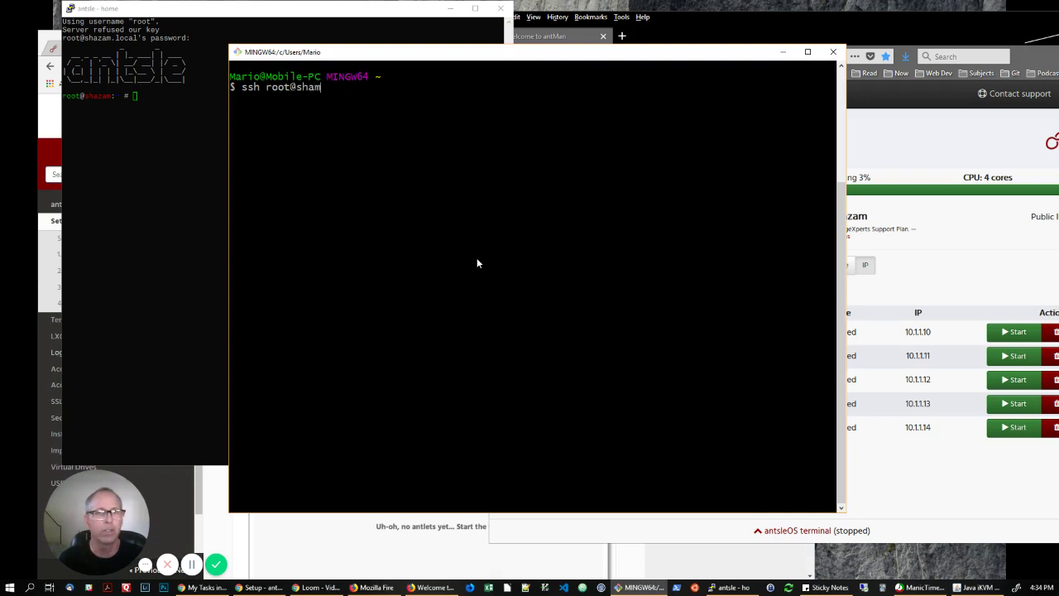
pyautogui.press('BackSpace')
pyautogui.write('zam.local')
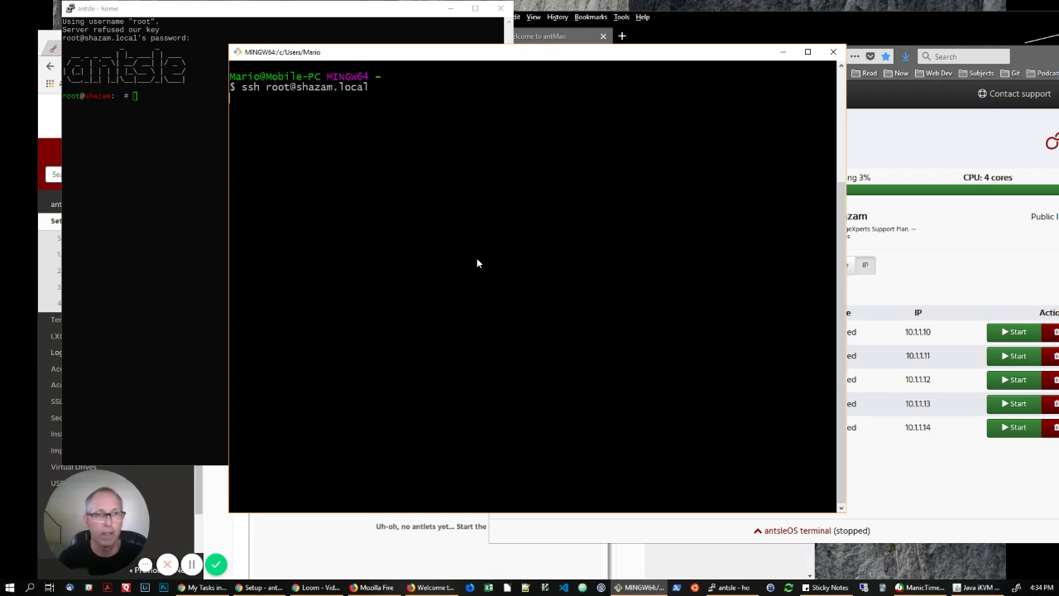
pyautogui.press('Return')
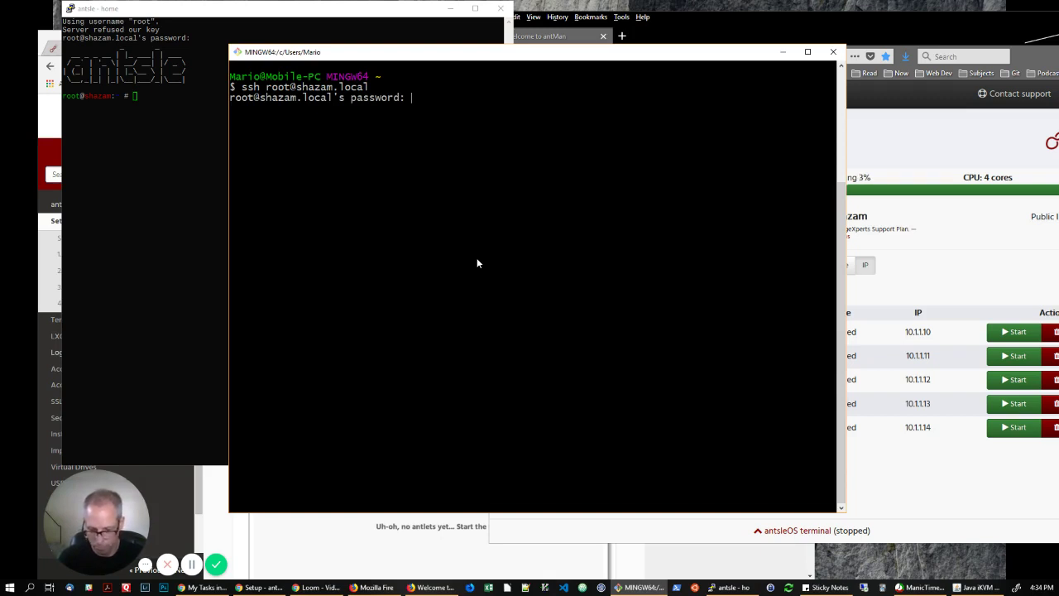
pyautogui.press('Return')
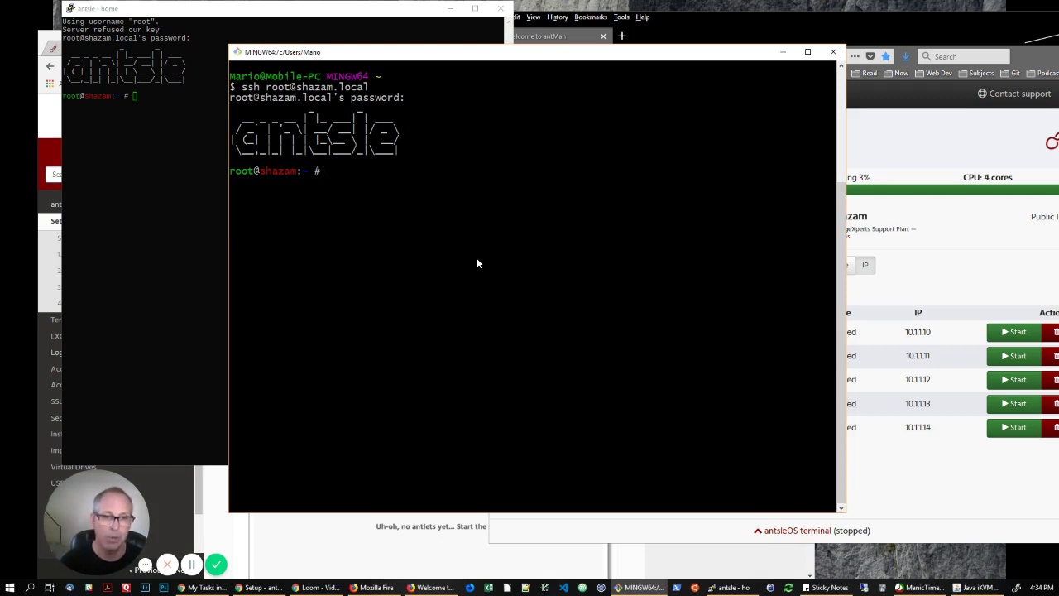
pyautogui.click(969, 586)
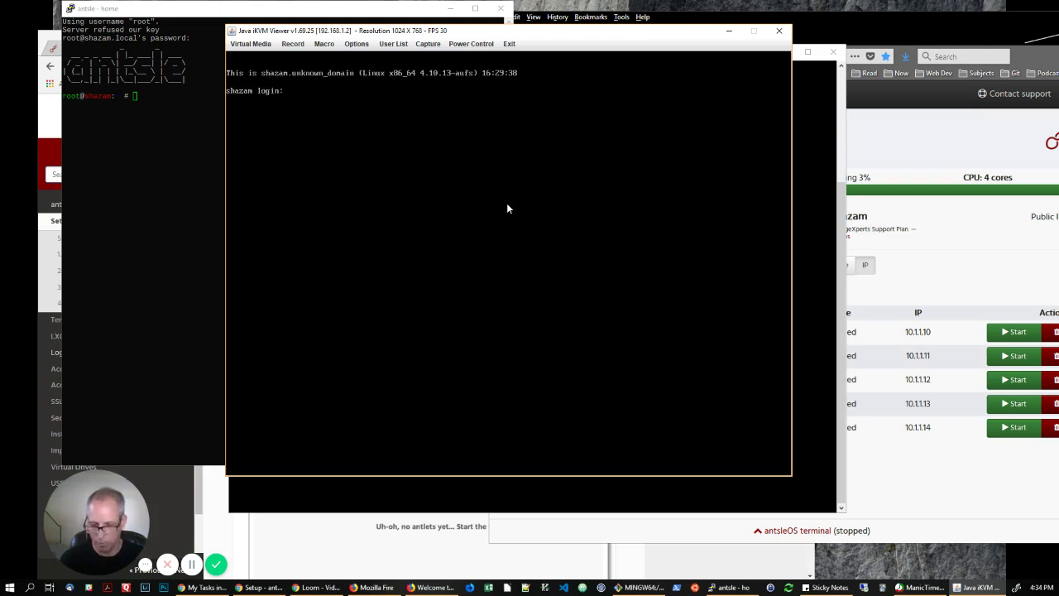
# At the iKVM shazam console, log in with username root and its password.
pyautogui.write('root')
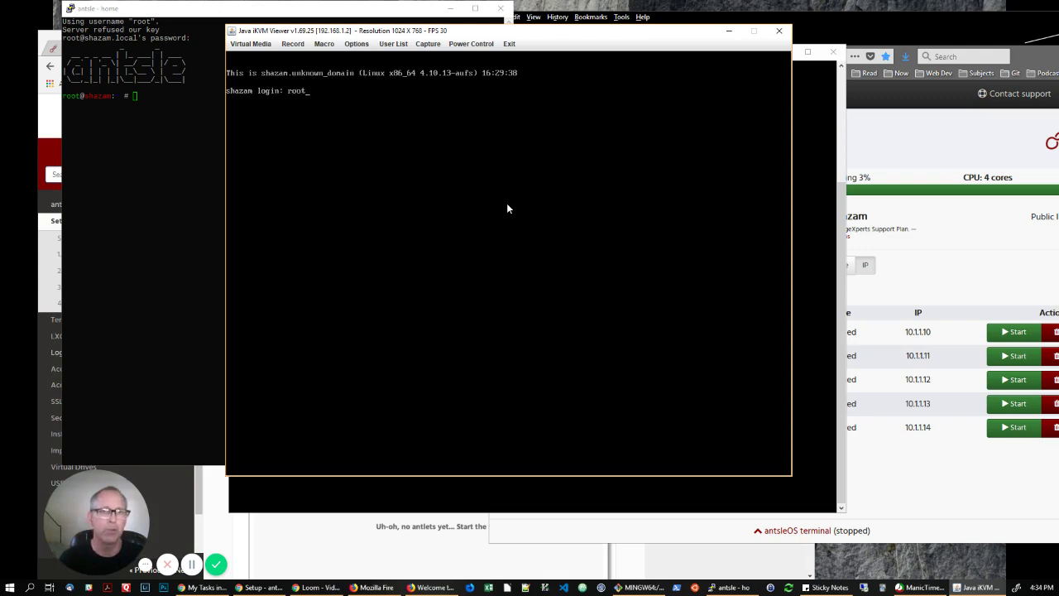
pyautogui.press('Return')
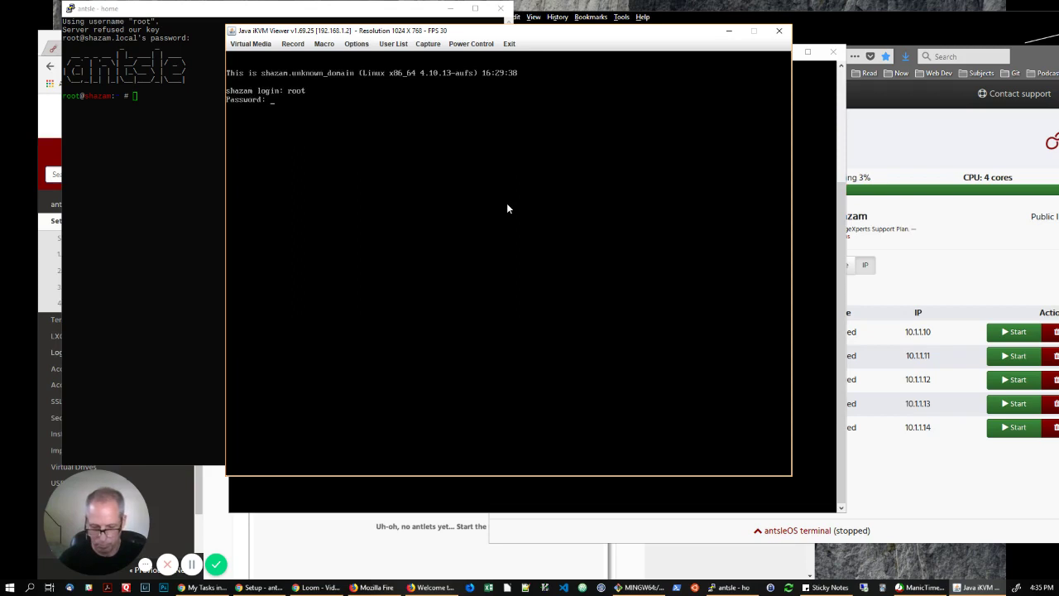
pyautogui.press('Return')
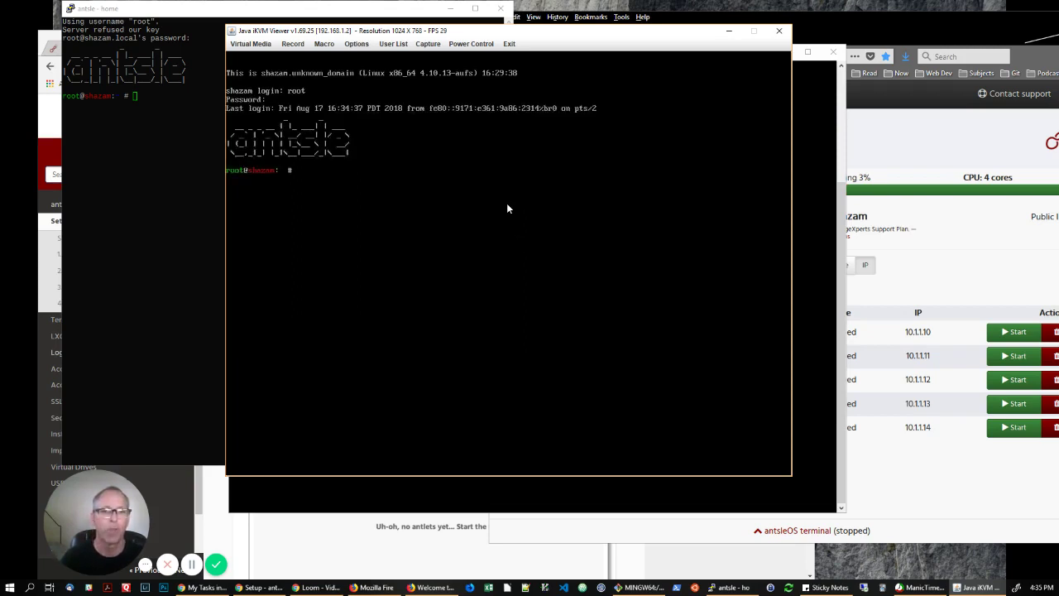